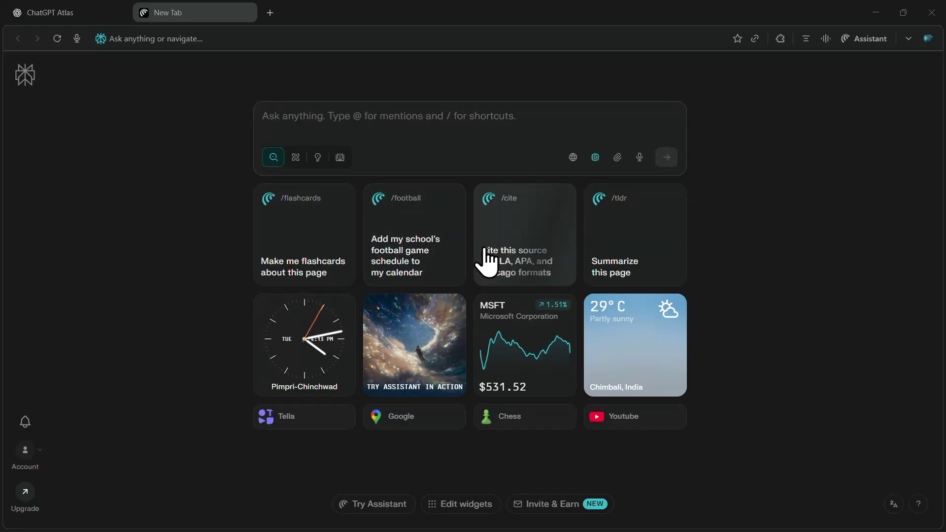
Step: Open the Upgrade plans and show the Personal options, Education Pro and Max
{"action": "left_click", "coordinate": [30, 502]}
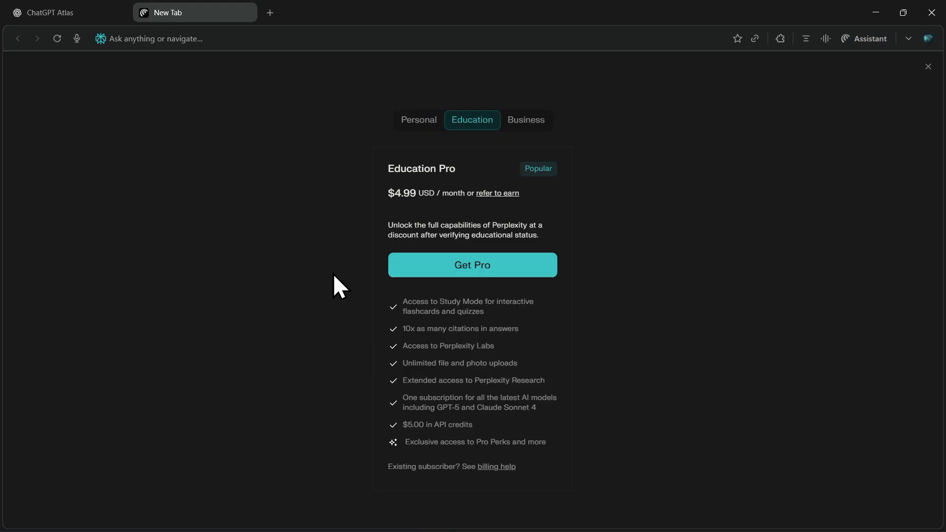
{"action": "left_click", "coordinate": [420, 123]}
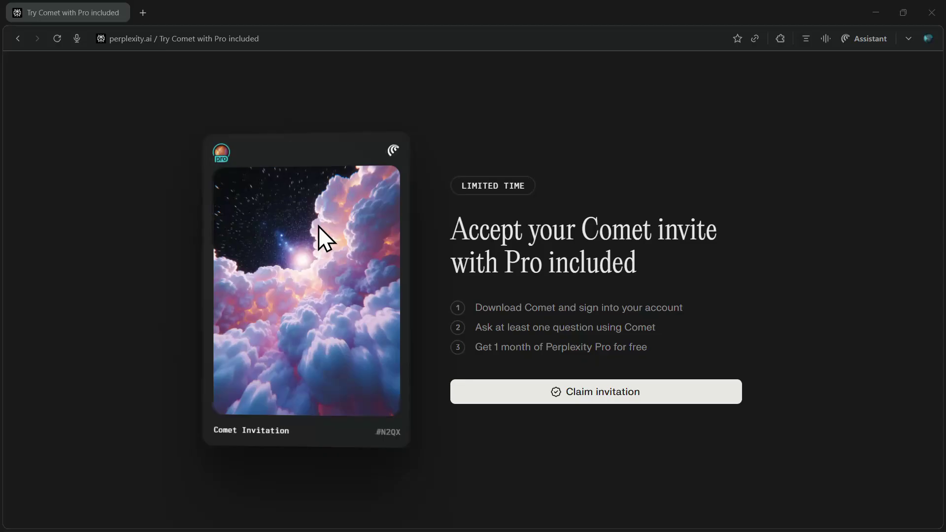
{"action": "left_click_drag", "start_coordinate": [471, 304], "coordinate": [693, 317]}
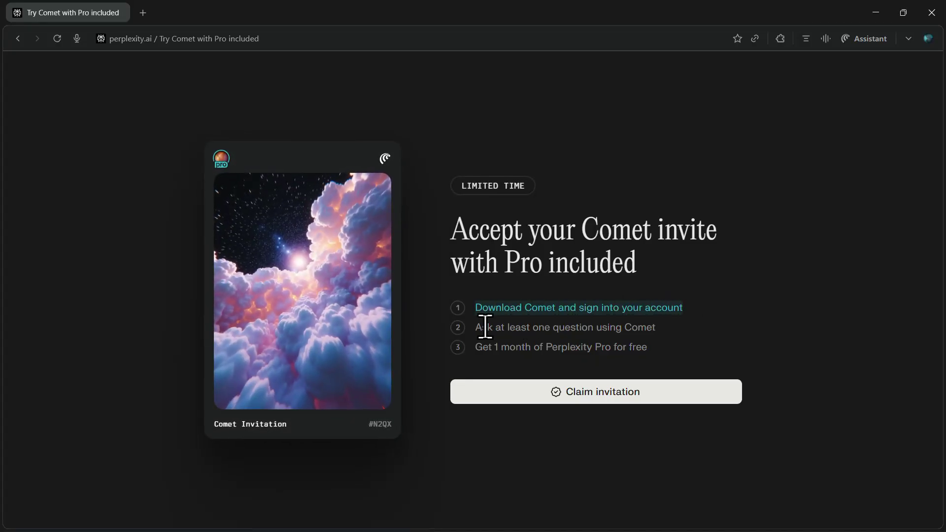
{"action": "triple_click", "coordinate": [578, 329]}
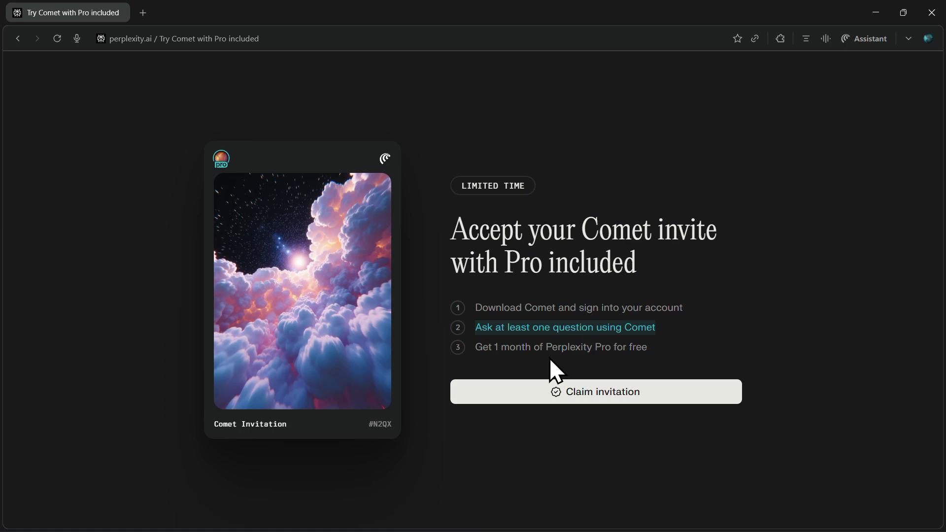
{"action": "left_click_drag", "start_coordinate": [547, 347], "coordinate": [654, 345]}
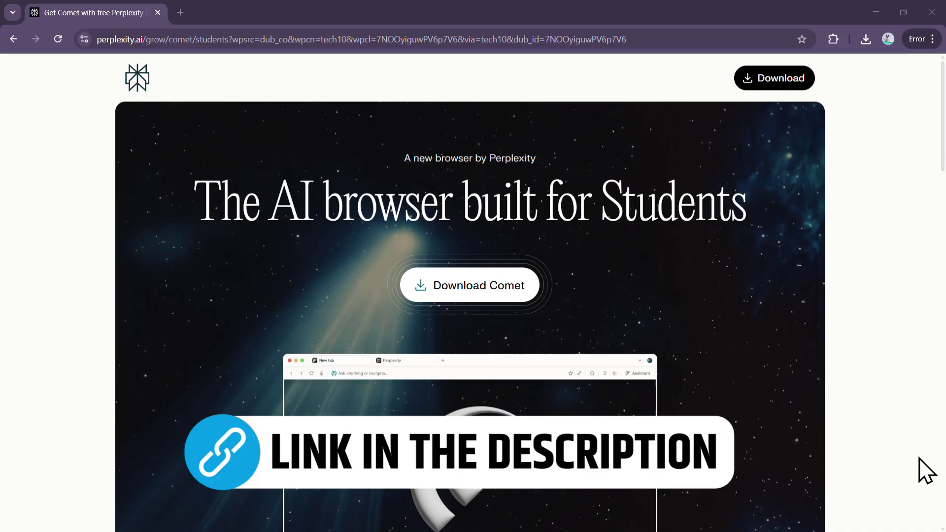
Step: Download the Comet installer in Chrome, run it, and start the installation
{"action": "left_click", "coordinate": [479, 292]}
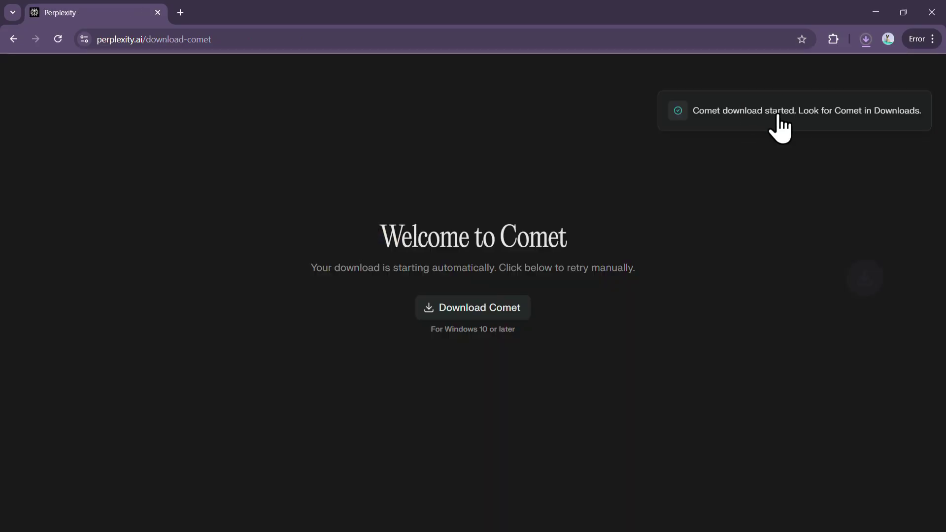
{"action": "left_click", "coordinate": [750, 74]}
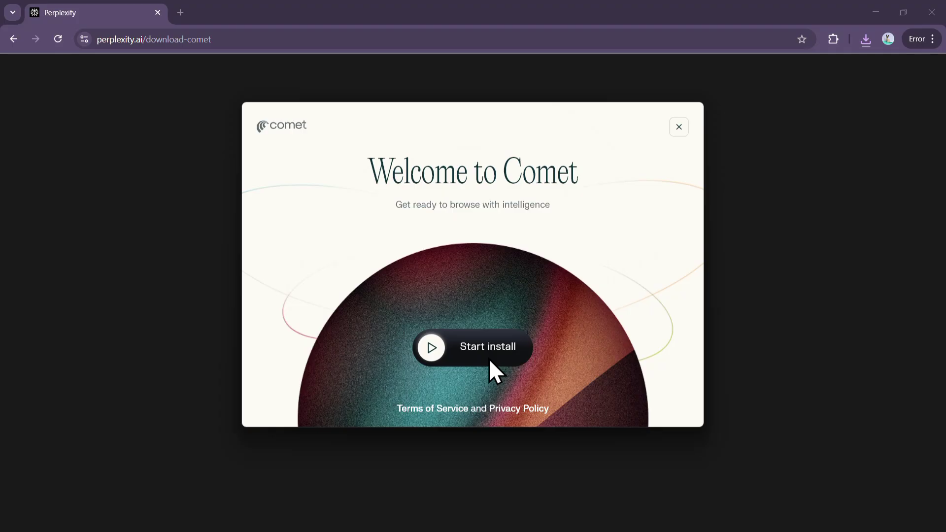
{"action": "left_click", "coordinate": [487, 351]}
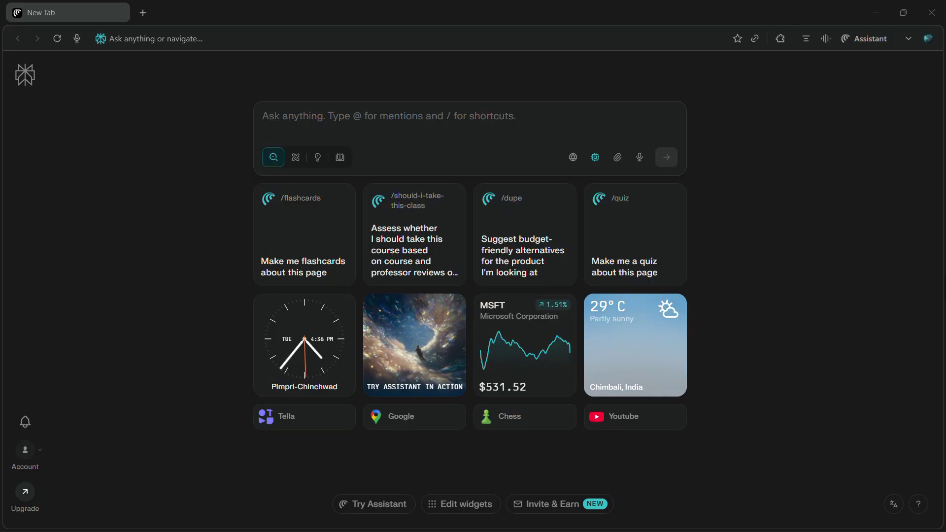
Step: Ask Perplexity 'give me some use cases for comet'
{"action": "left_click", "coordinate": [399, 131]}
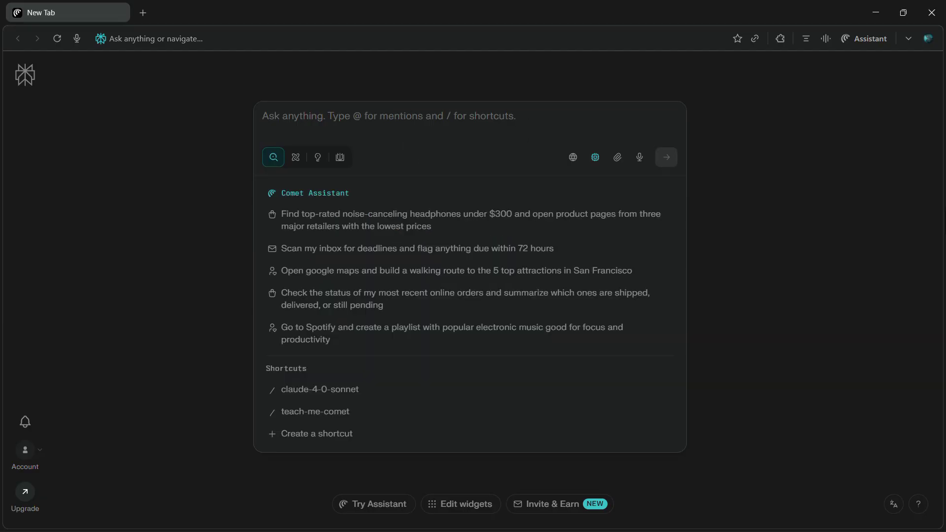
{"action": "type", "text": "give me so"}
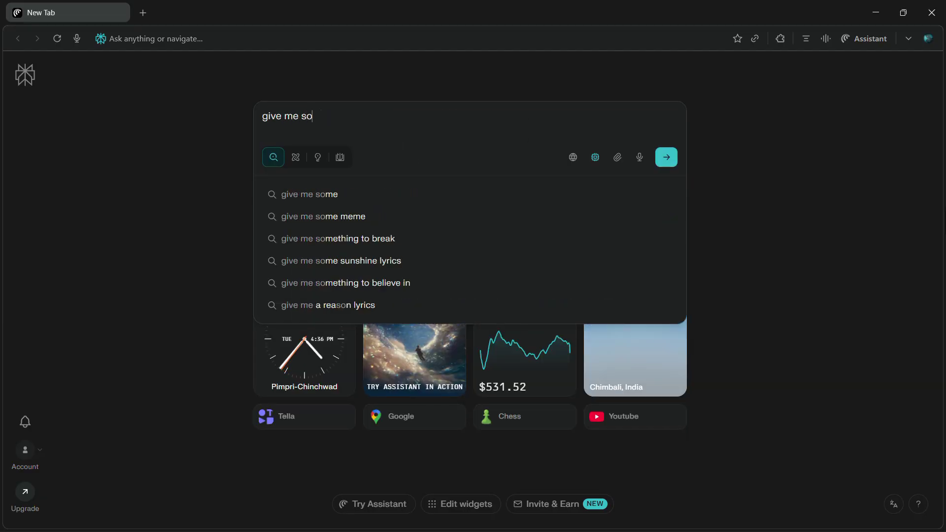
{"action": "type", "text": "me use cases for comet"}
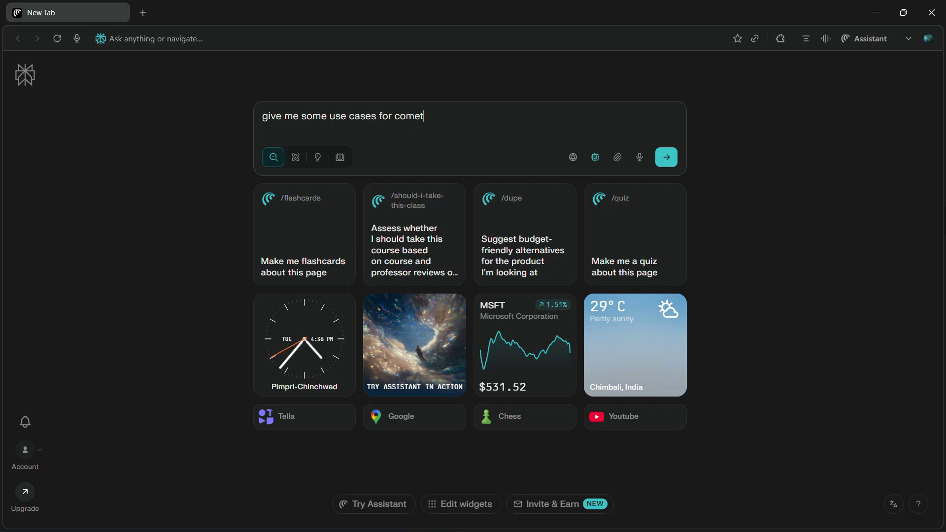
{"action": "key", "text": "Return"}
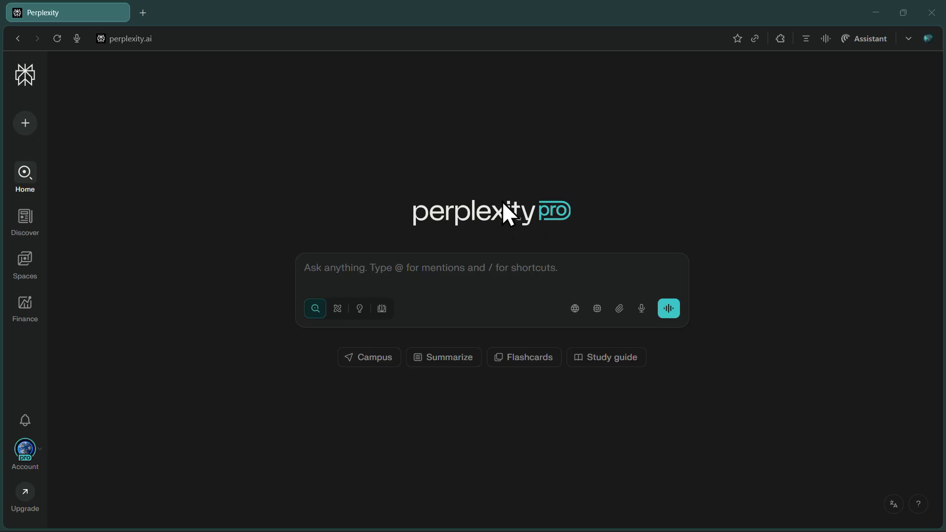
Step: Open Perplexity's Account Preferences from the account menu at bottom left
{"action": "left_click", "coordinate": [37, 451]}
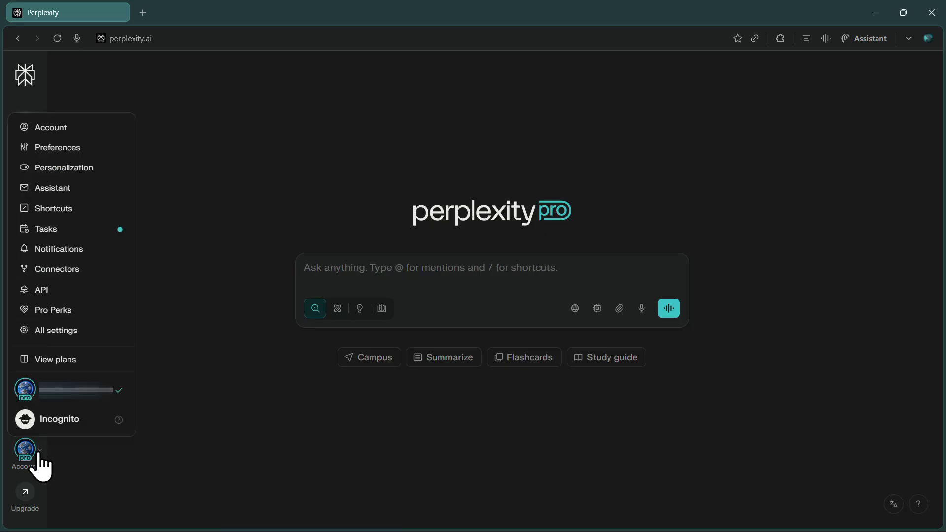
{"action": "left_click", "coordinate": [75, 153]}
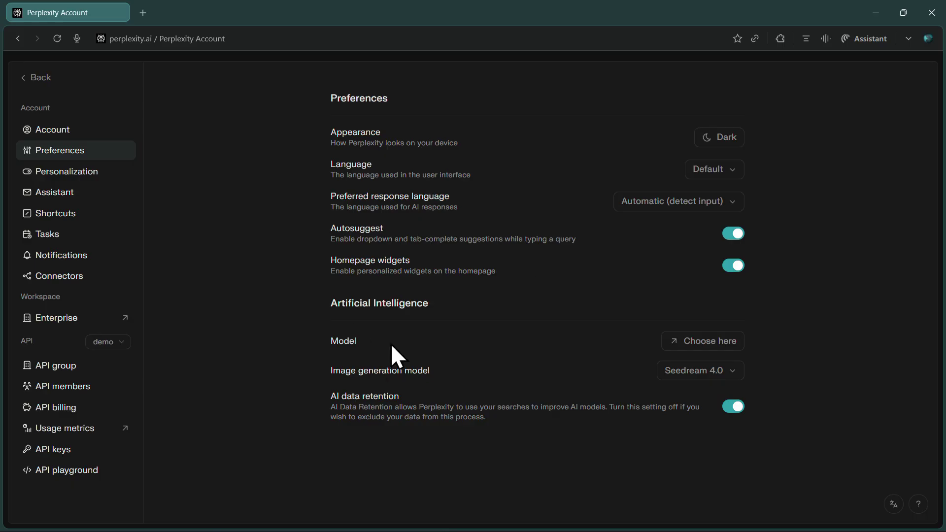
{"action": "double_click", "coordinate": [387, 369]}
{"action": "triple_click", "coordinate": [387, 370]}
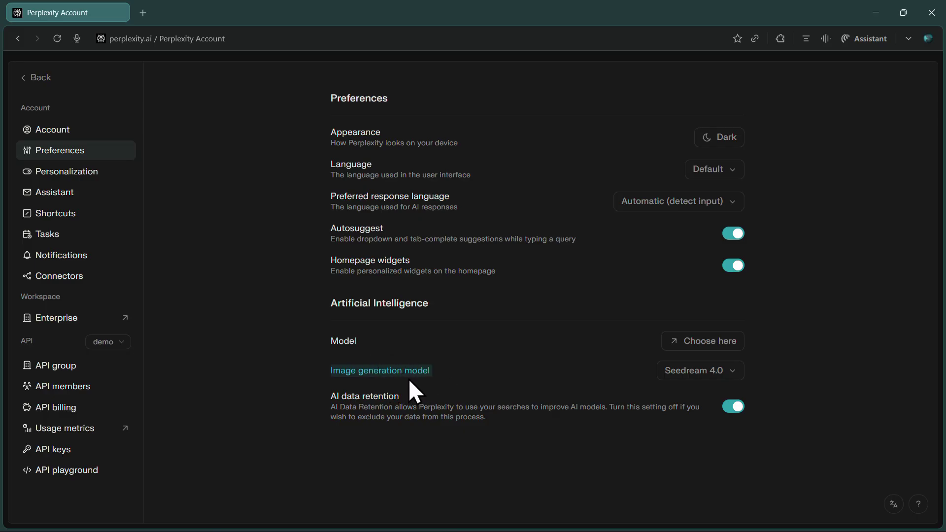
{"action": "left_click", "coordinate": [710, 377]}
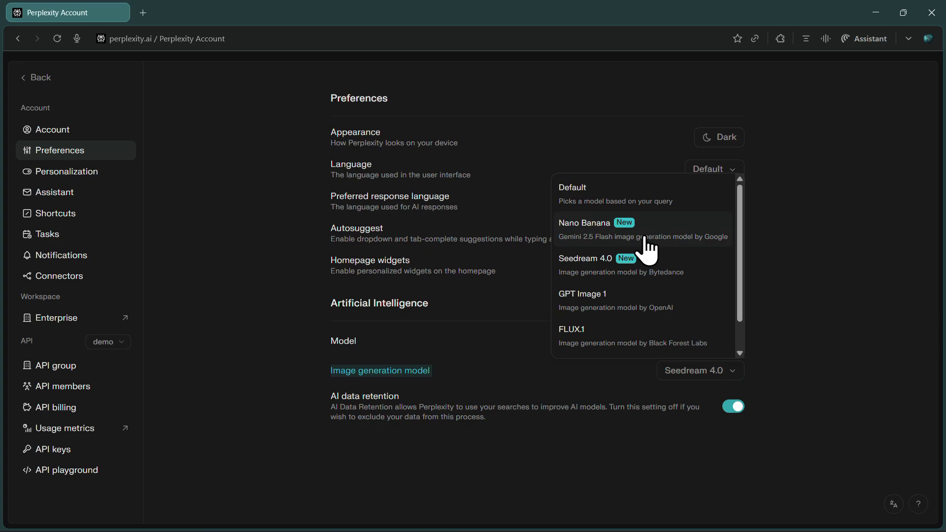
{"action": "scroll", "coordinate": [627, 318], "scroll_direction": "down", "scroll_amount": 1}
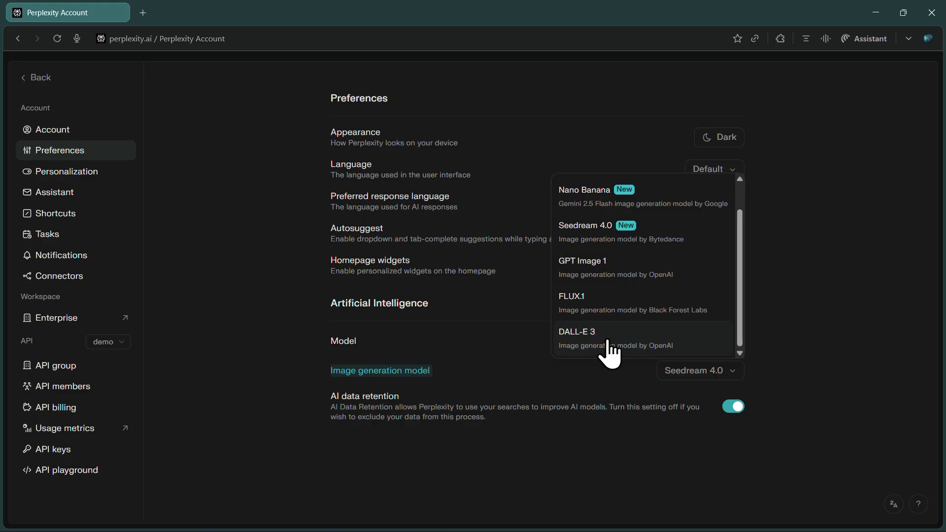
{"action": "scroll", "coordinate": [610, 351], "scroll_direction": "up", "scroll_amount": 1}
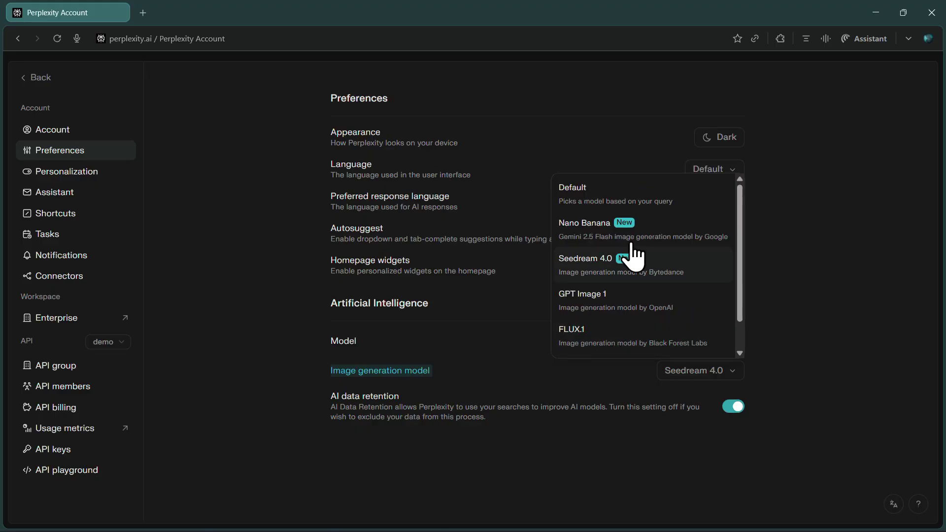
{"action": "left_click", "coordinate": [604, 265]}
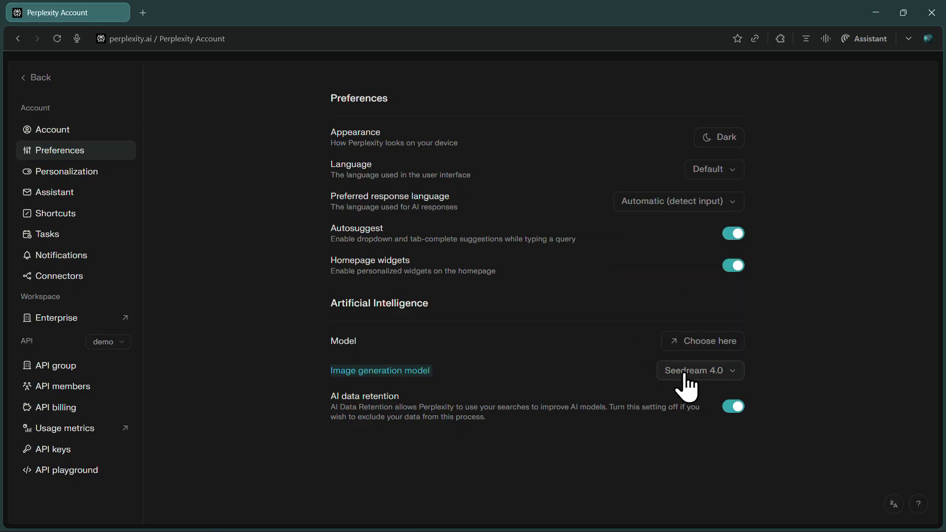
Step: Back on the home page, paste and submit the prompt for cats playing football on Mars
{"action": "left_click", "coordinate": [44, 79]}
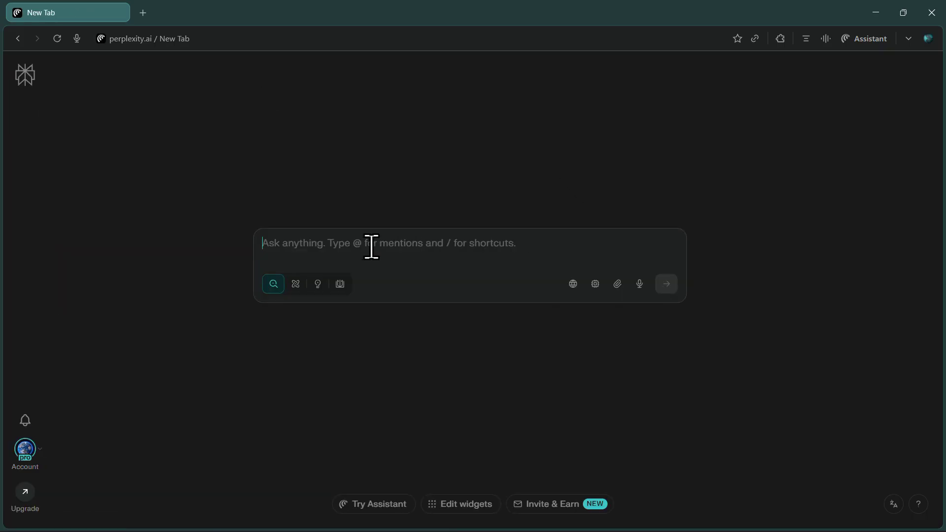
{"action": "left_click", "coordinate": [389, 247]}
{"action": "left_click", "coordinate": [436, 39]}
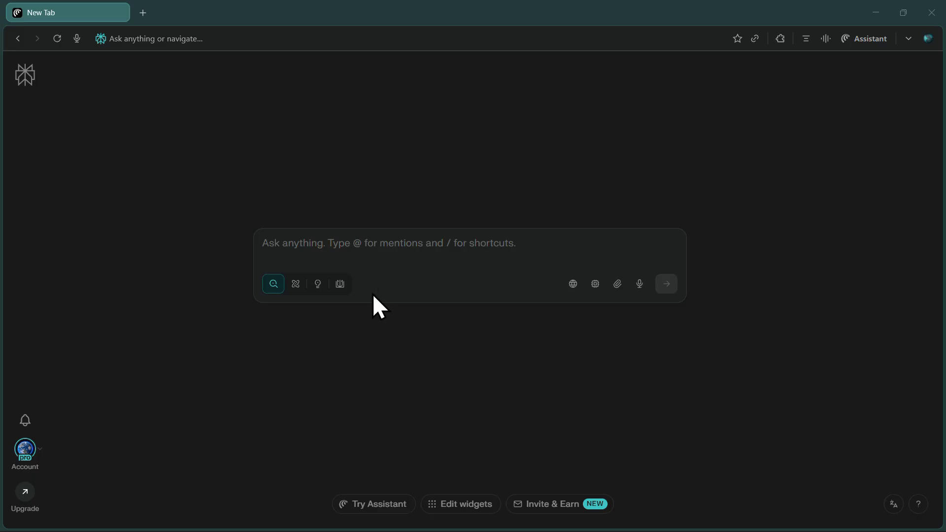
{"action": "right_click", "coordinate": [453, 246]}
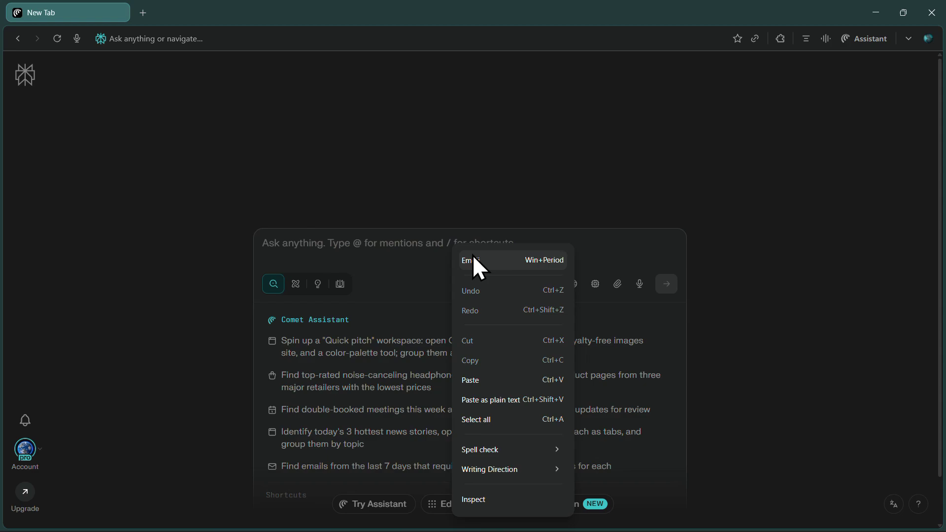
{"action": "left_click", "coordinate": [490, 380]}
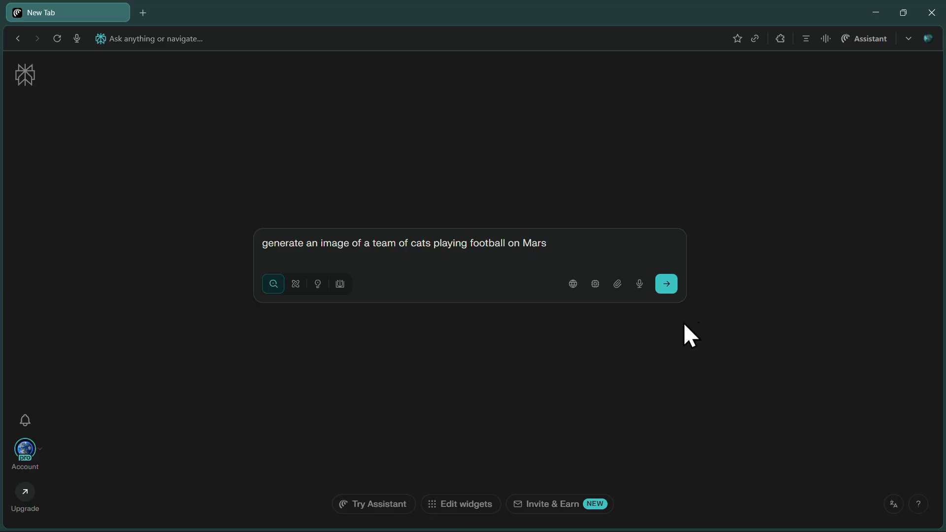
{"action": "left_click", "coordinate": [666, 285]}
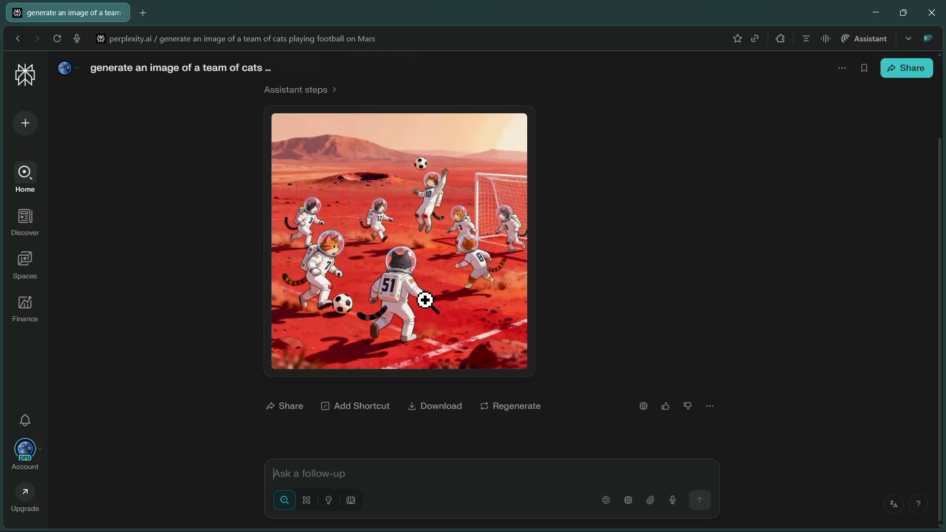
Step: Open the finished astronaut cats football image full size in the viewer
{"action": "left_click", "coordinate": [408, 264]}
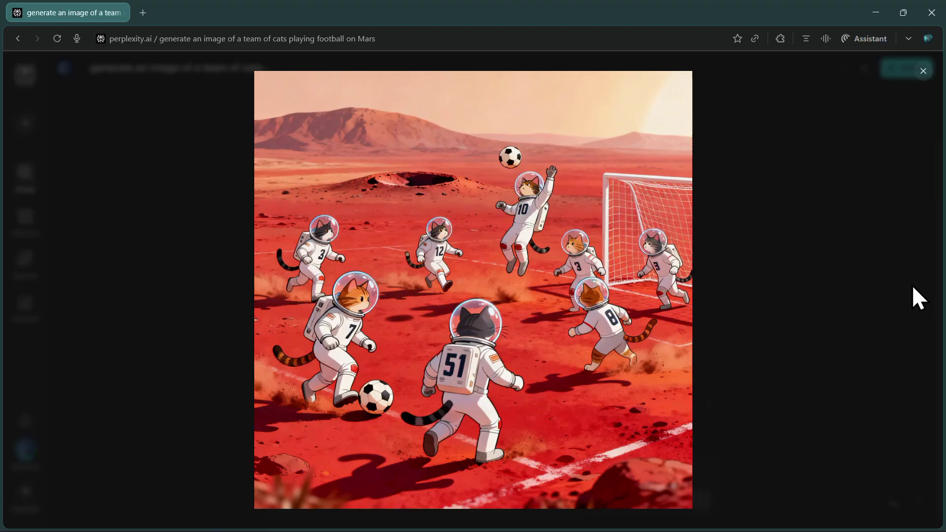
Step: Download the image as generated-image (4).png, zoom into it in Photos, then close Photos
{"action": "left_click", "coordinate": [923, 72]}
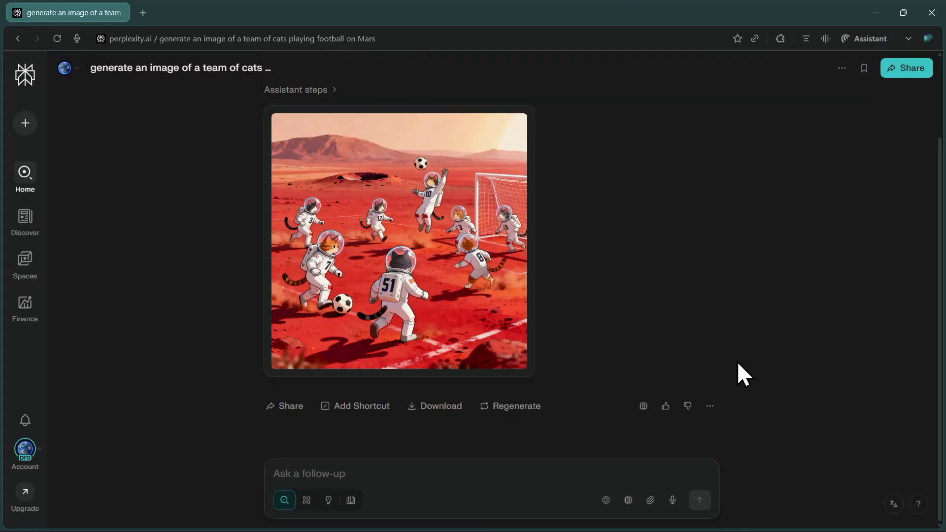
{"action": "left_click", "coordinate": [442, 411]}
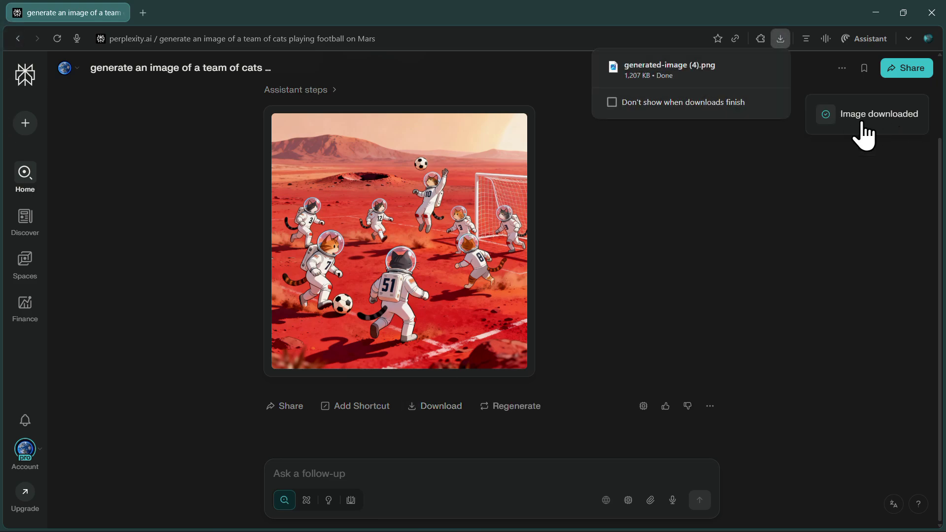
{"action": "left_click", "coordinate": [681, 74]}
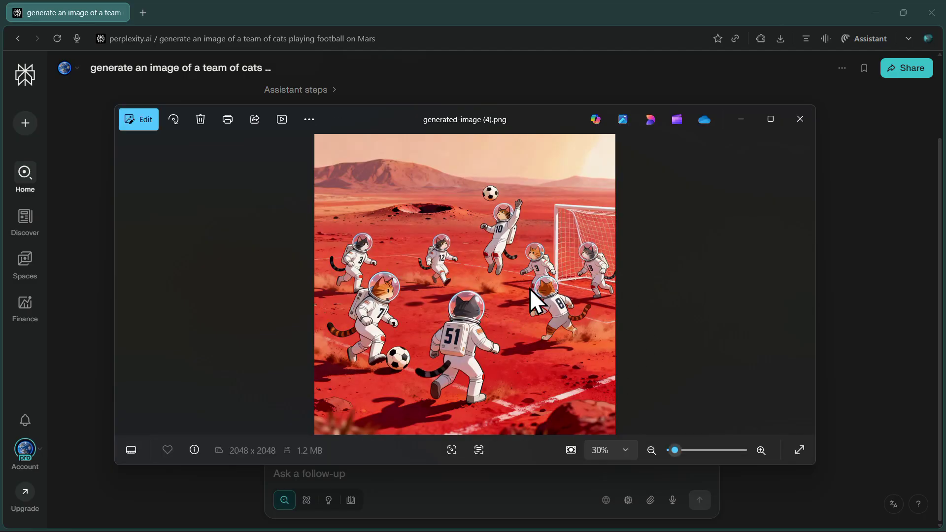
{"action": "scroll", "coordinate": [530, 289], "scroll_direction": "up", "scroll_amount": 5}
{"action": "scroll", "coordinate": [532, 300], "scroll_direction": "down", "scroll_amount": 3}
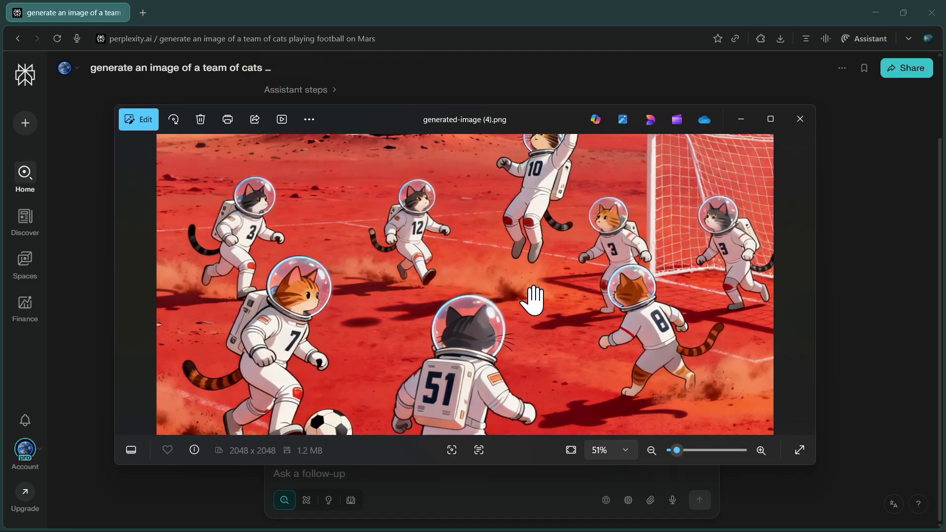
{"action": "scroll", "coordinate": [532, 299], "scroll_direction": "down", "scroll_amount": 3}
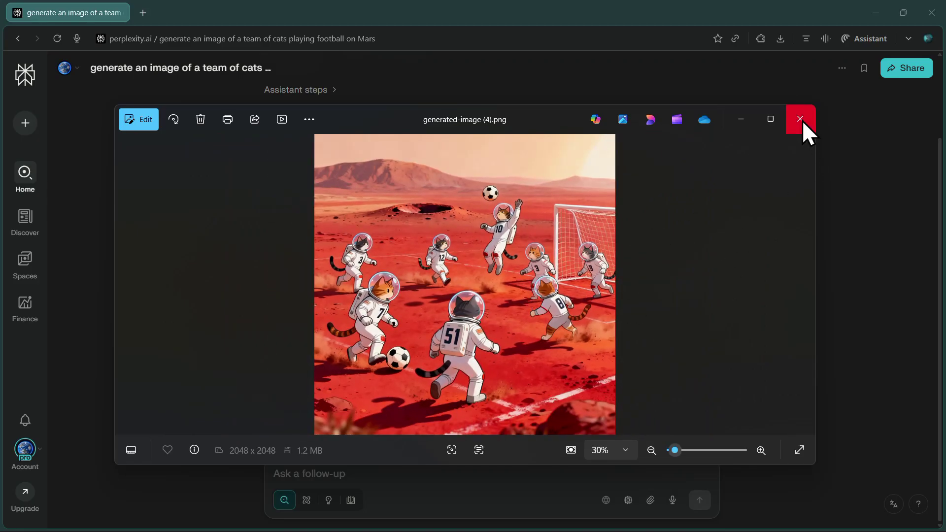
{"action": "left_click", "coordinate": [802, 120]}
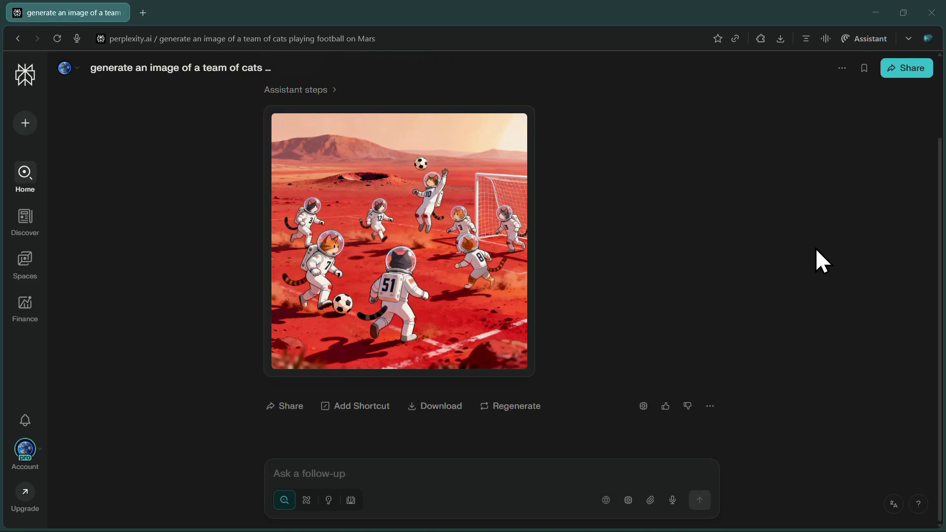